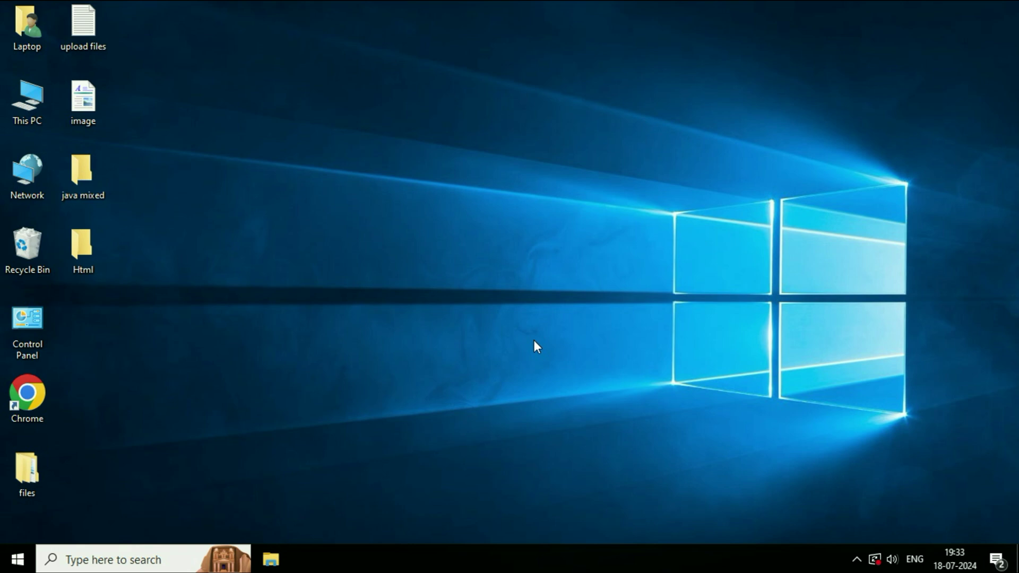
Open Settings from Start and go to System > Storage for Local Disk (C:)
click(17, 562)
mouse_move(33, 491)
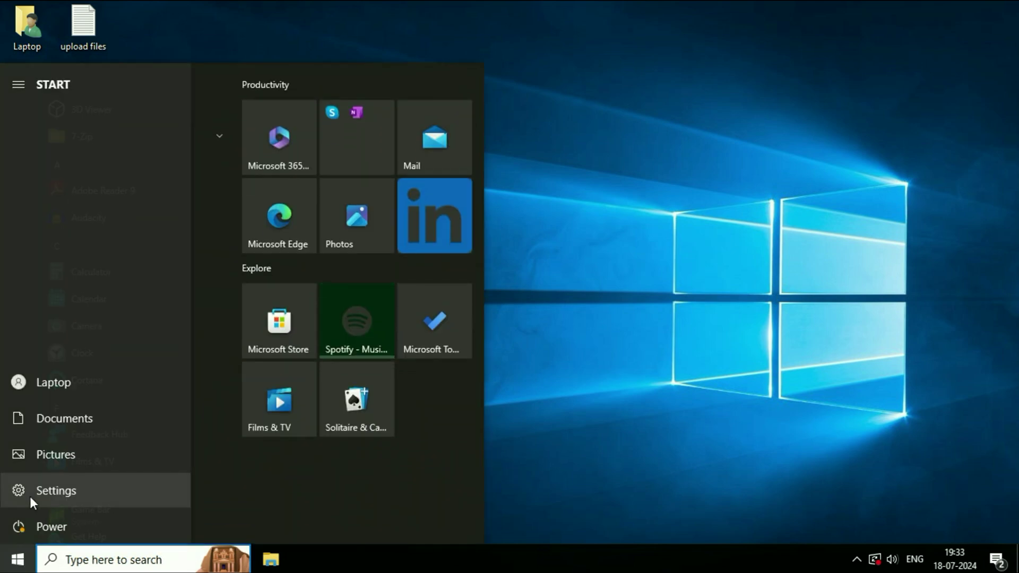
click(98, 498)
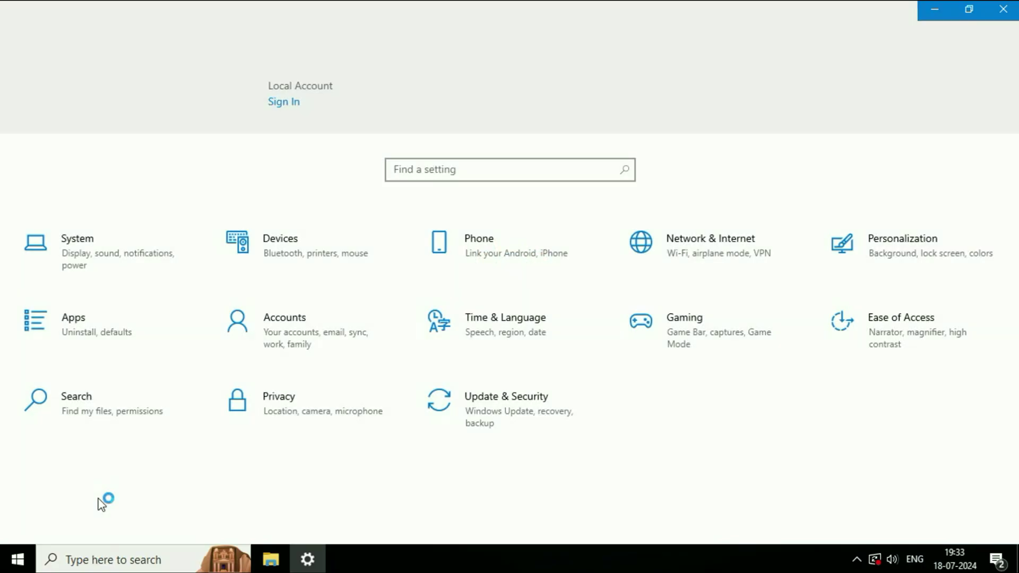
click(97, 256)
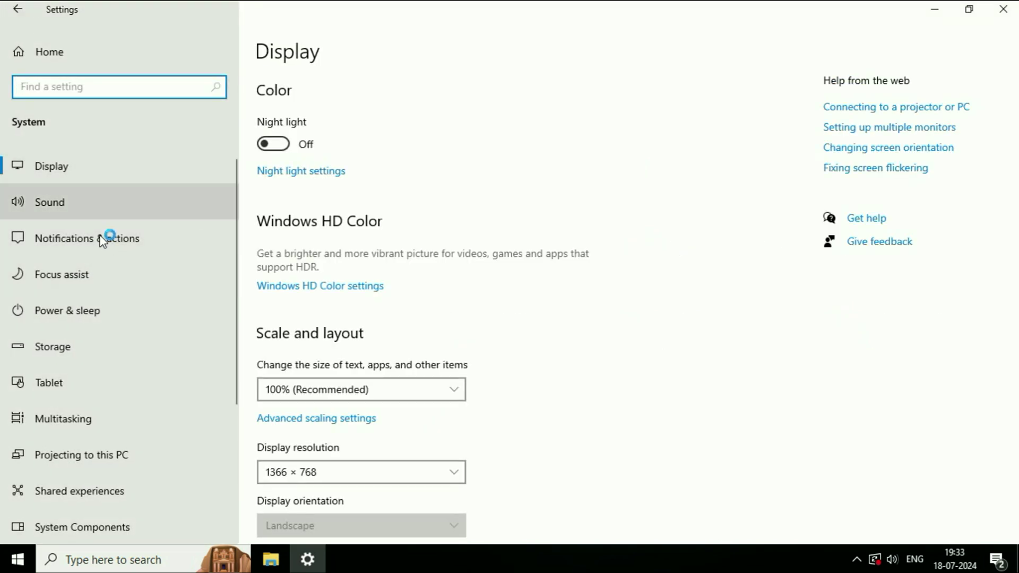
click(64, 350)
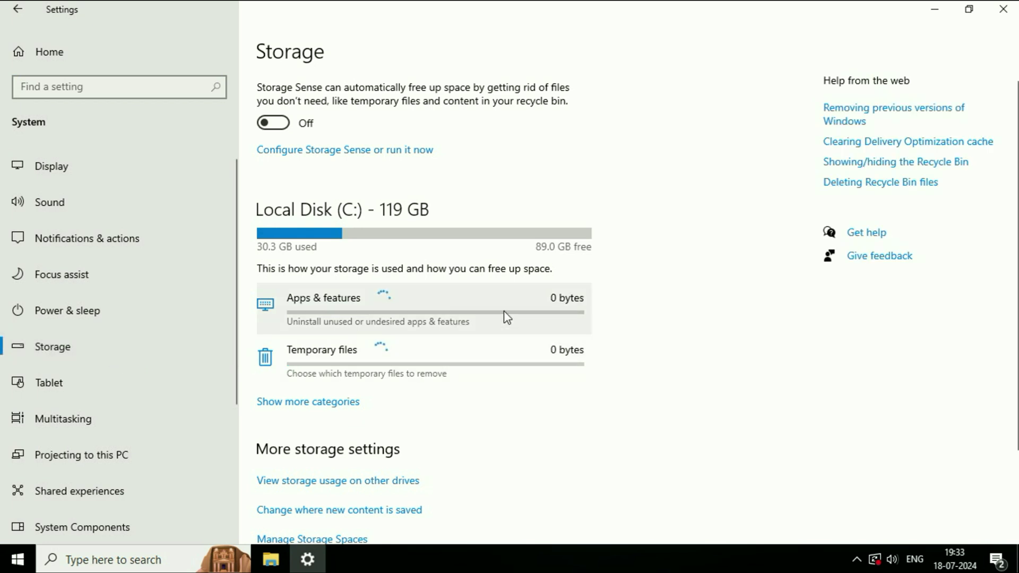
Under Temporary files, tick Downloads, Delivery Optimization, Windows installation files and Recycle Bin (553 MB)
click(336, 364)
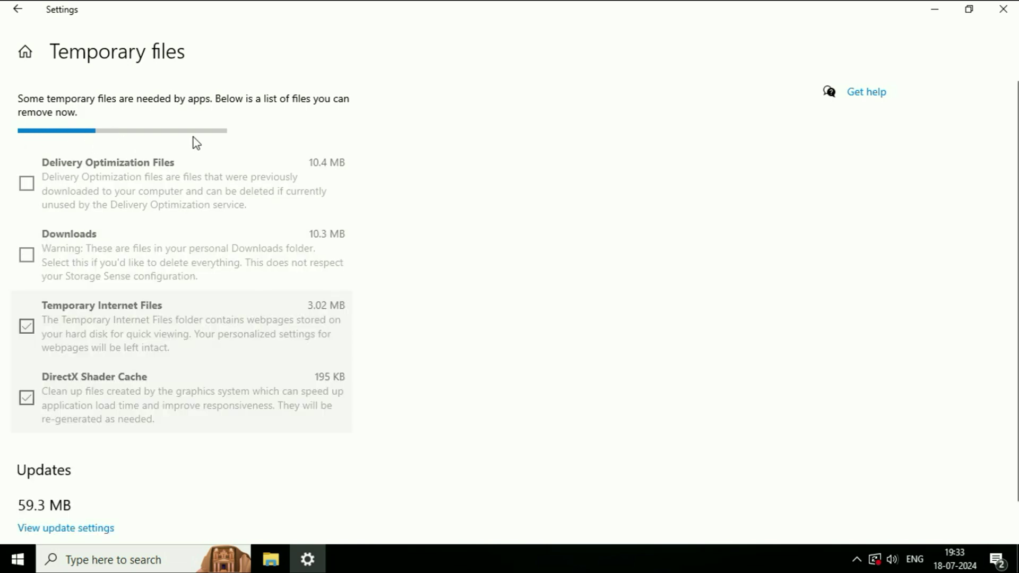
scroll(90, 311, down, 2)
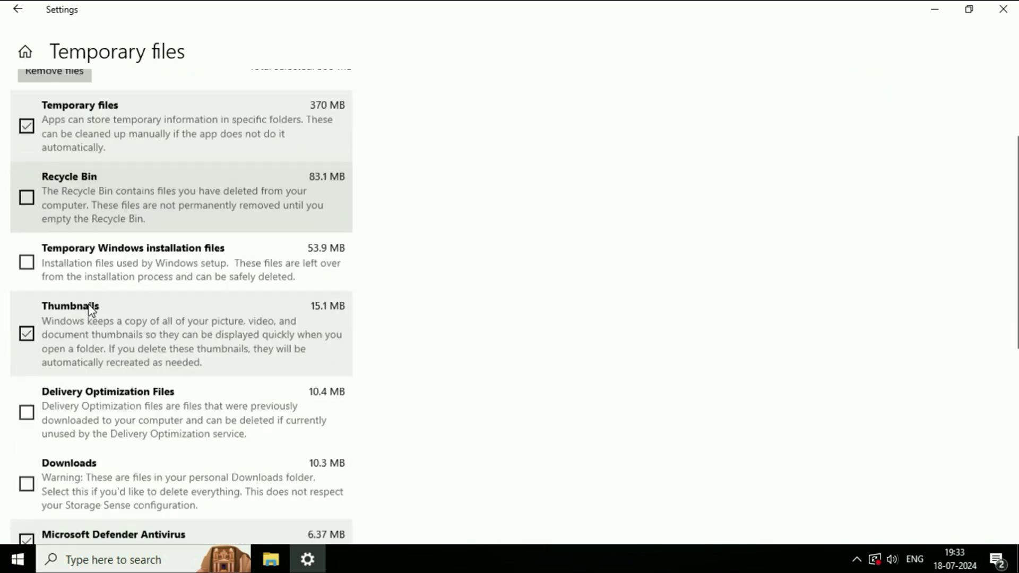
scroll(90, 310, down, 3)
scroll(91, 375, down, 2)
scroll(88, 398, down, 2)
scroll(44, 373, down, 1)
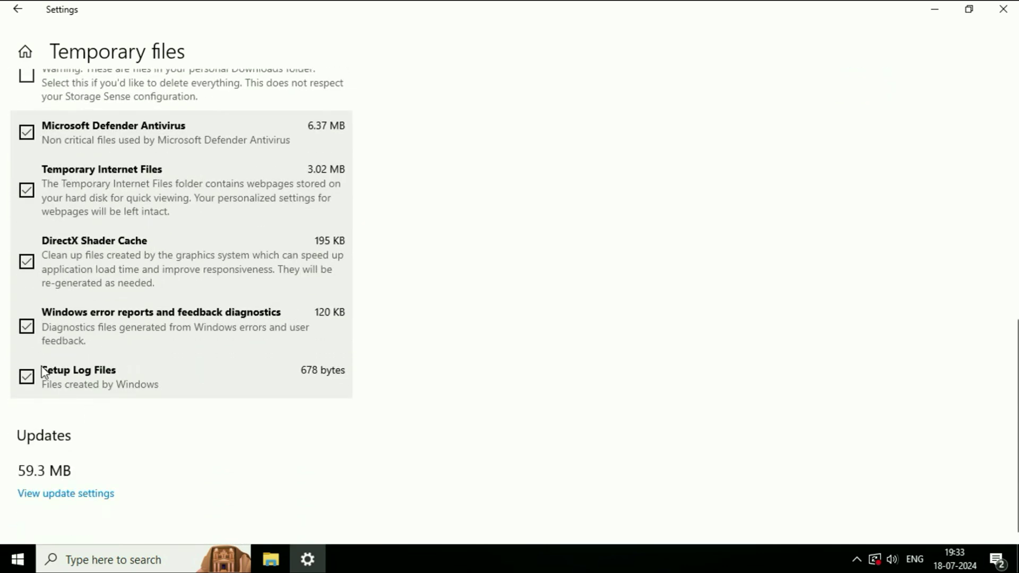
scroll(44, 373, up, 2)
scroll(32, 279, up, 1)
click(27, 218)
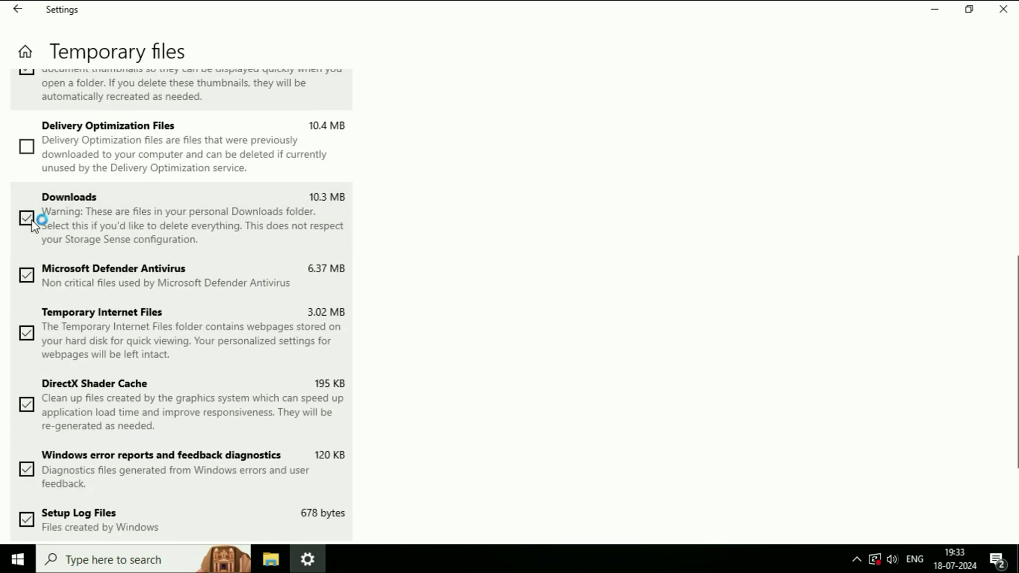
click(27, 147)
scroll(143, 190, up, 2)
scroll(141, 185, up, 1)
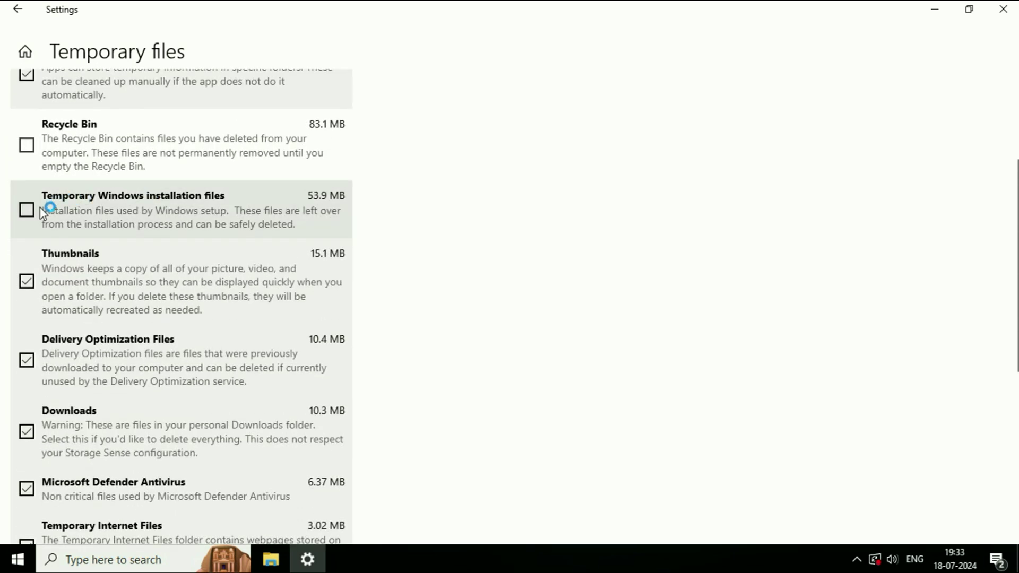
click(27, 209)
click(27, 145)
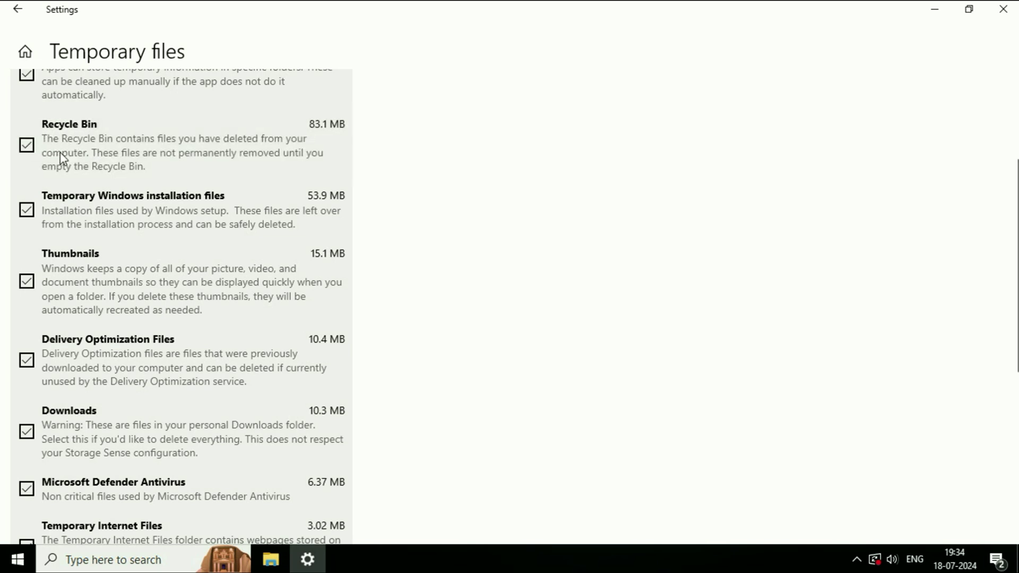
scroll(62, 205, up, 1)
scroll(61, 205, up, 2)
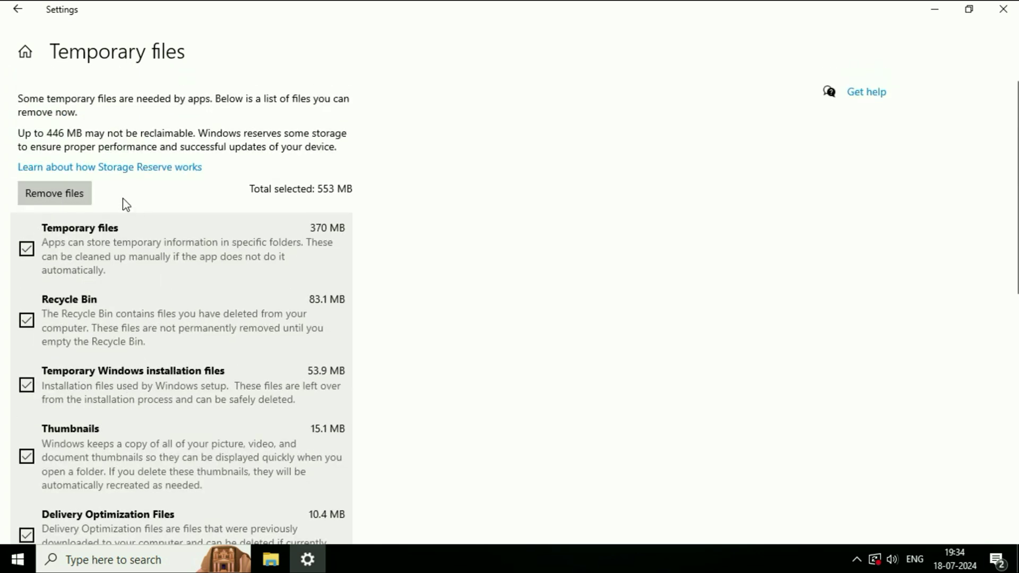
Remove the 553 MB of selected temporary files and return to Storage
click(55, 193)
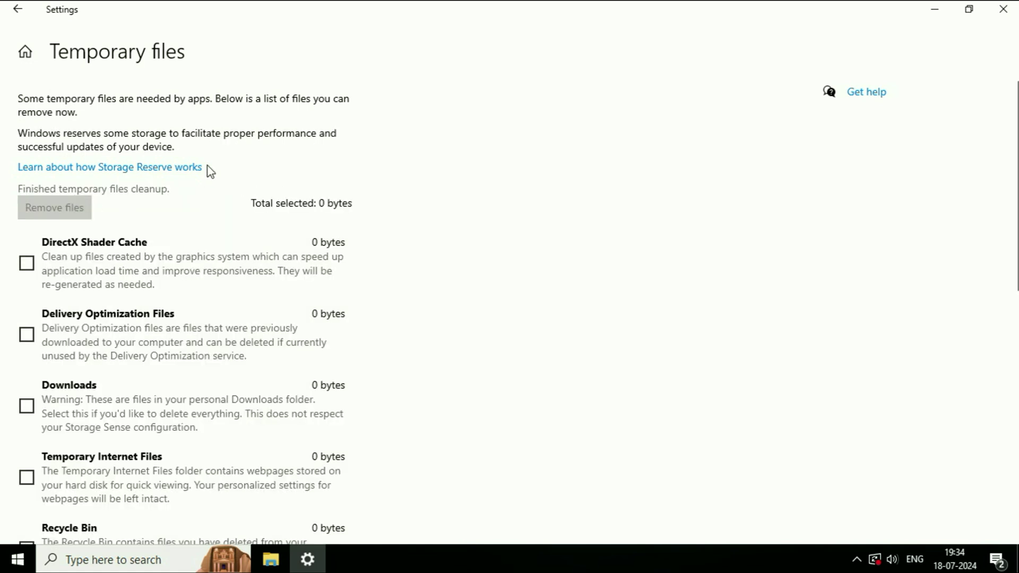
click(18, 11)
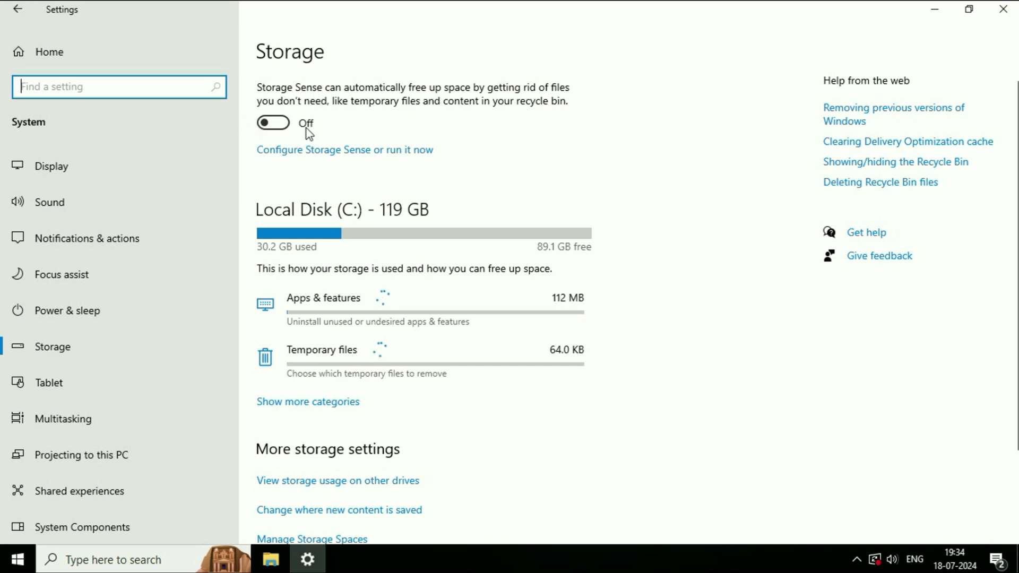
Switch Storage Sense on and close the Settings window
click(277, 123)
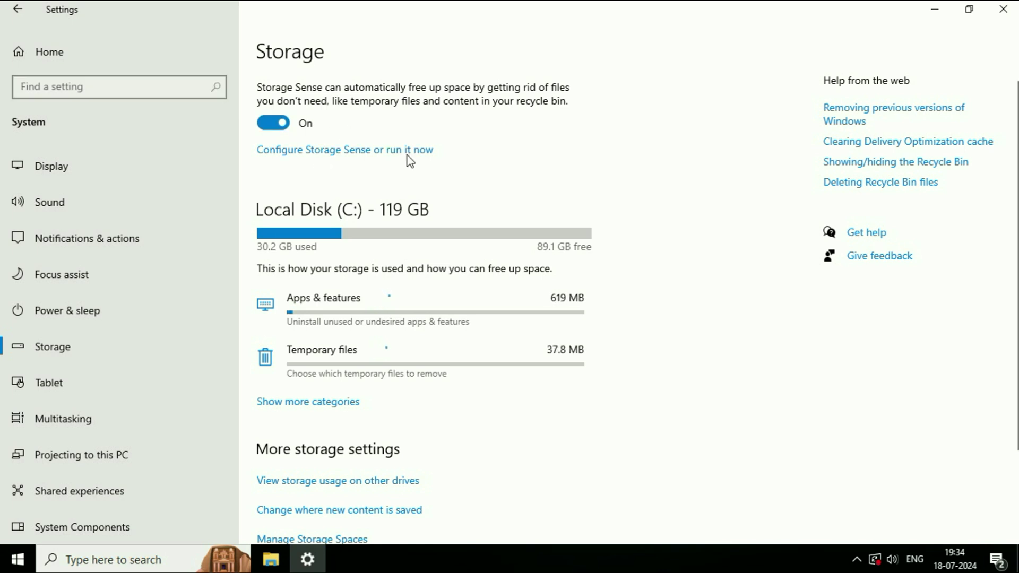
click(1002, 9)
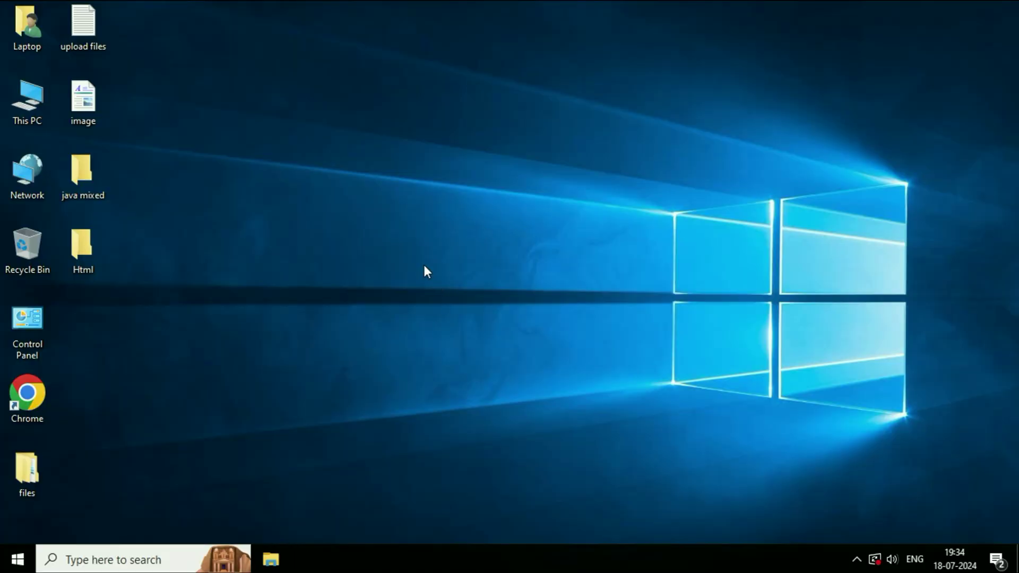
Search Start for 'disk' and launch Disk Cleanup
click(17, 559)
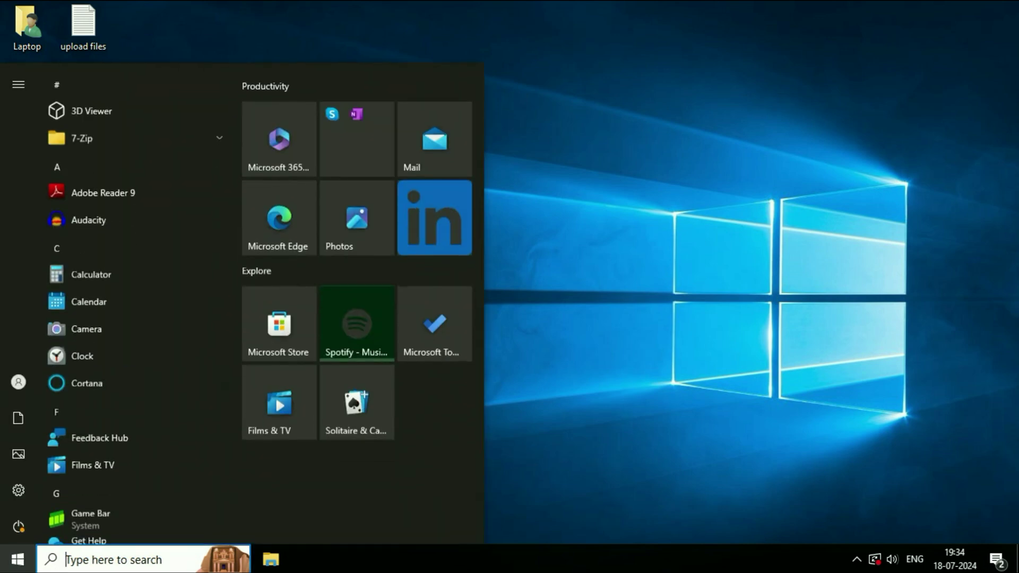
text(d)
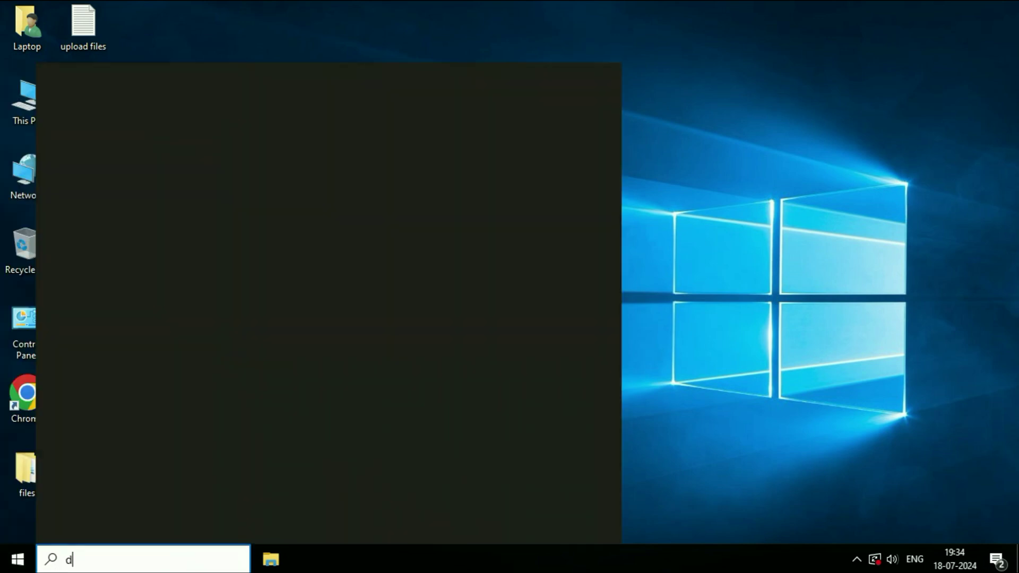
text(is)
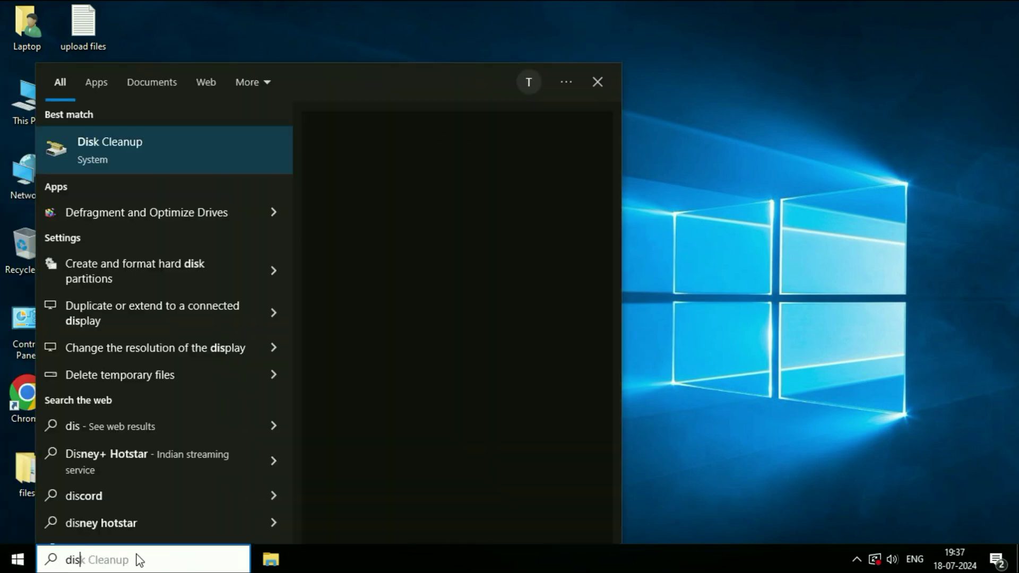
text(k)
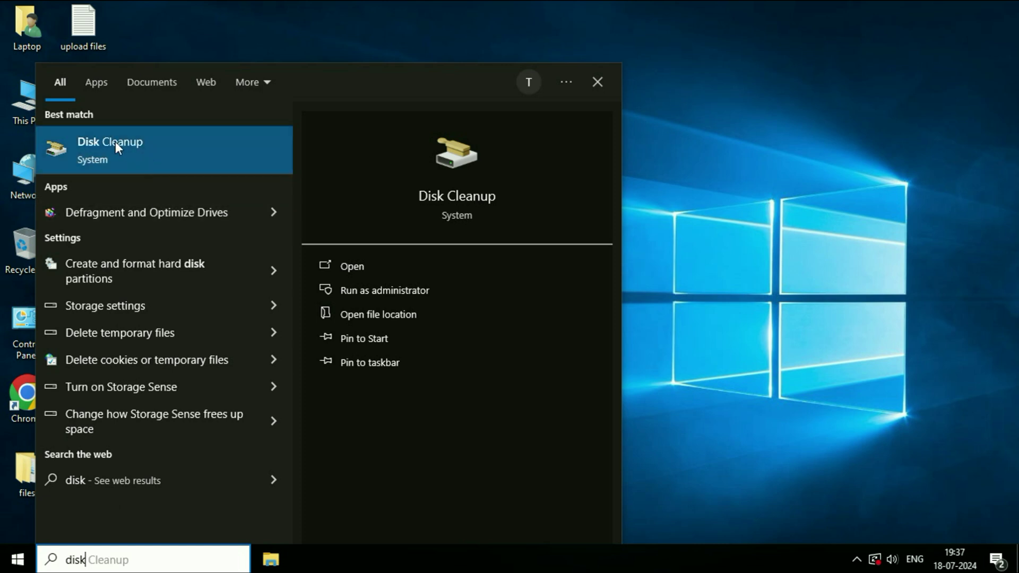
click(135, 150)
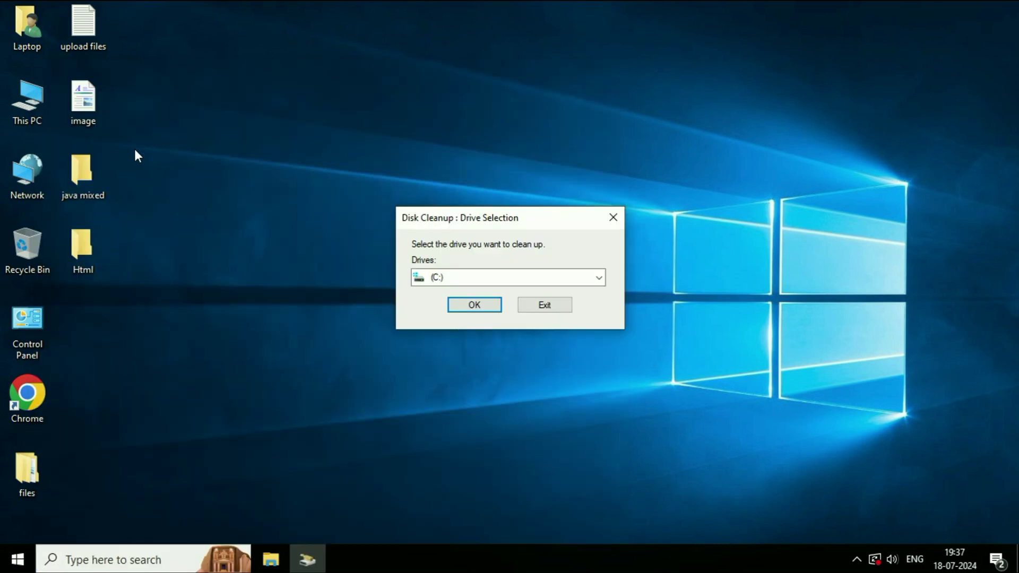
Run a Disk Cleanup scan of drive C:, which offers up to 12.8 MB
click(600, 278)
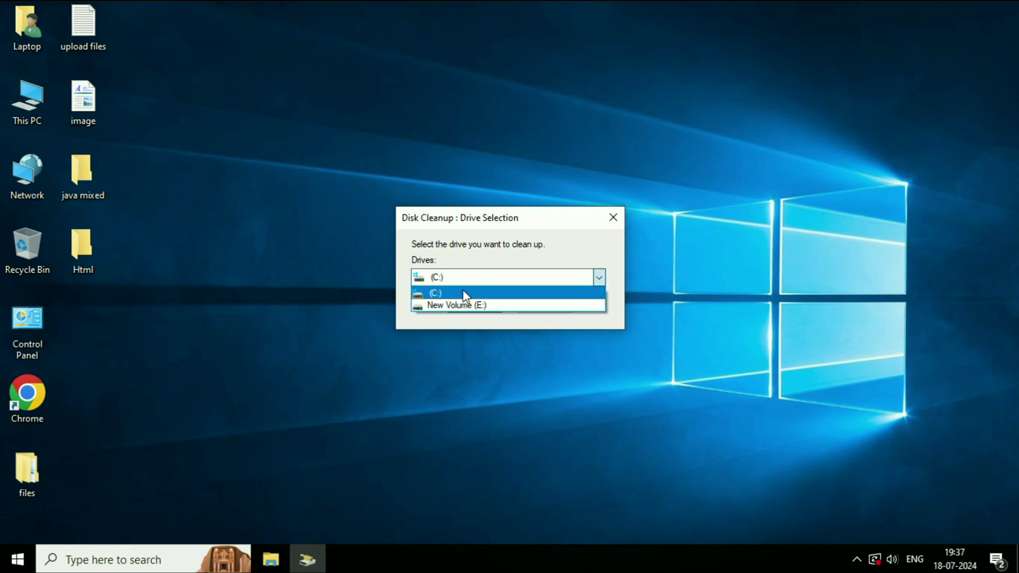
click(450, 294)
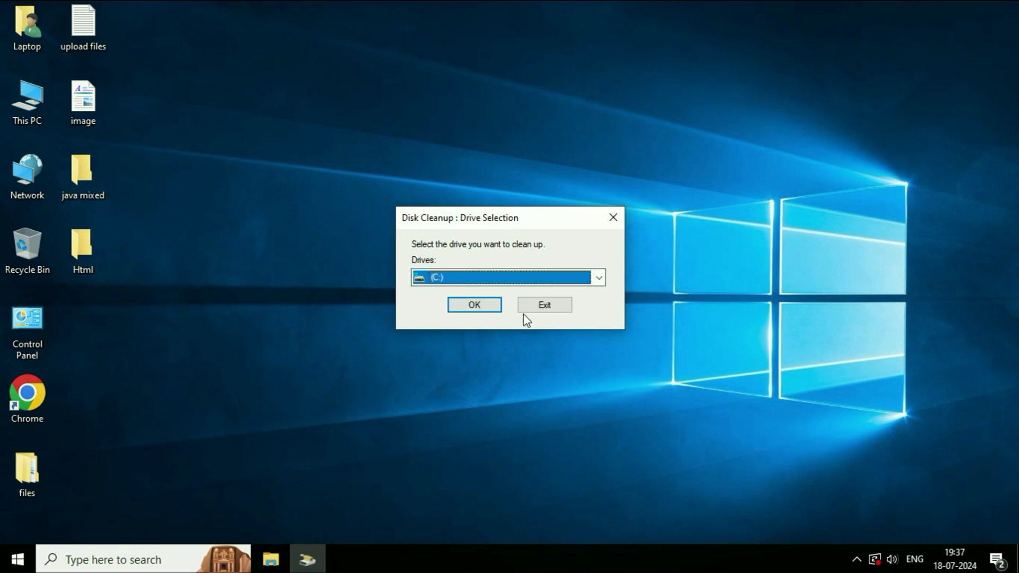
click(475, 305)
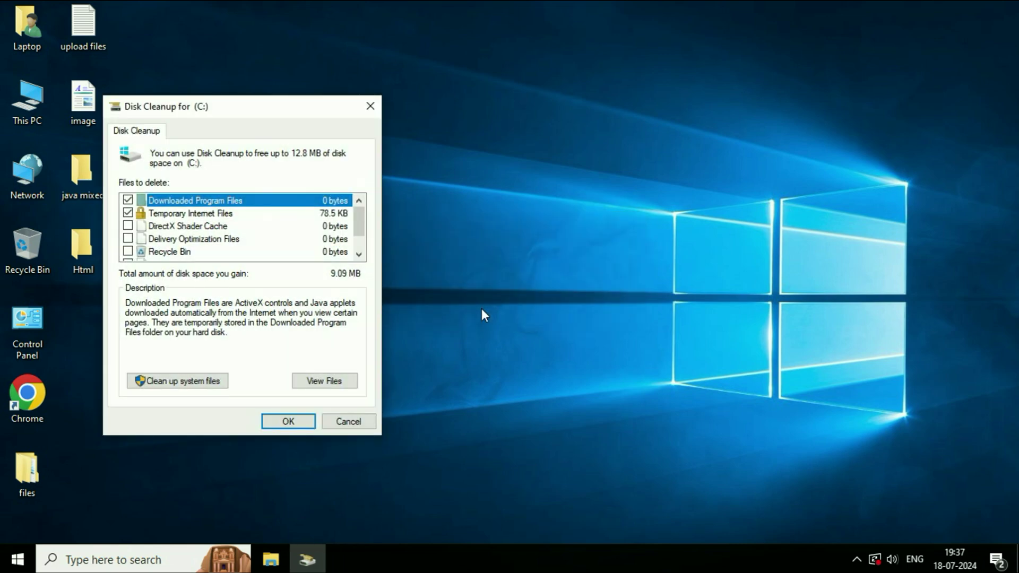
drag(271, 106, 522, 61)
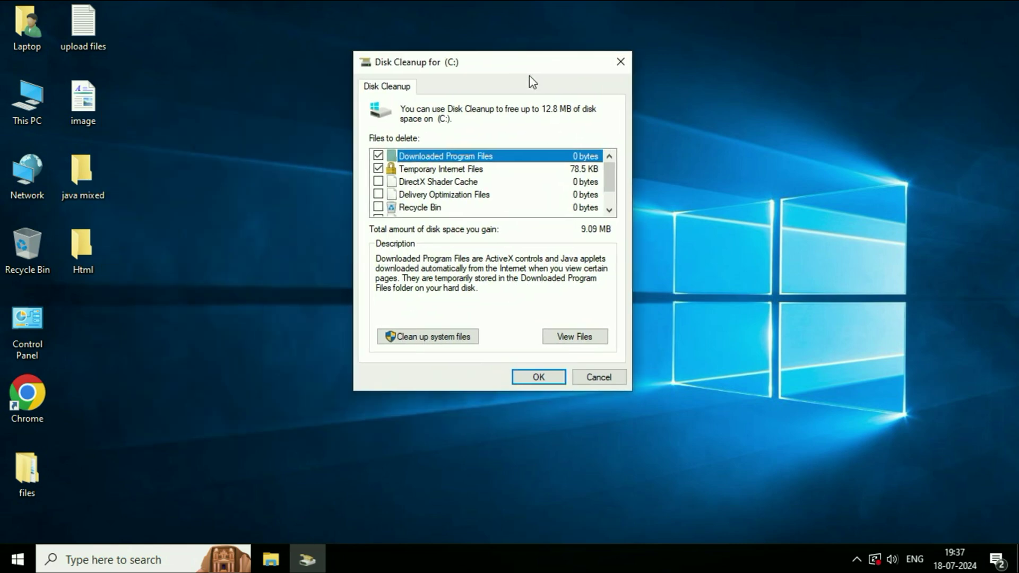
Rescan drive C: including system files
click(462, 337)
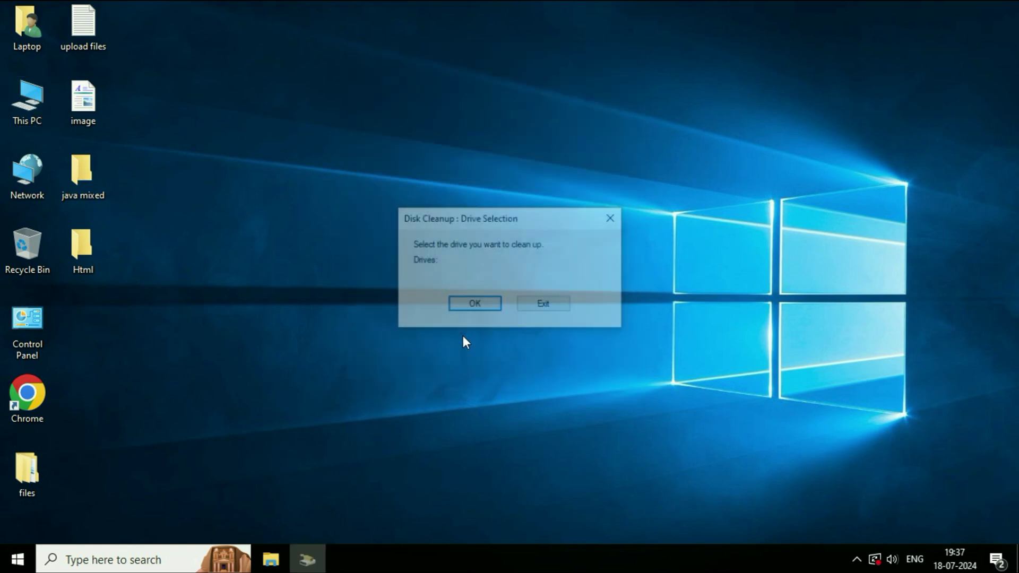
click(599, 277)
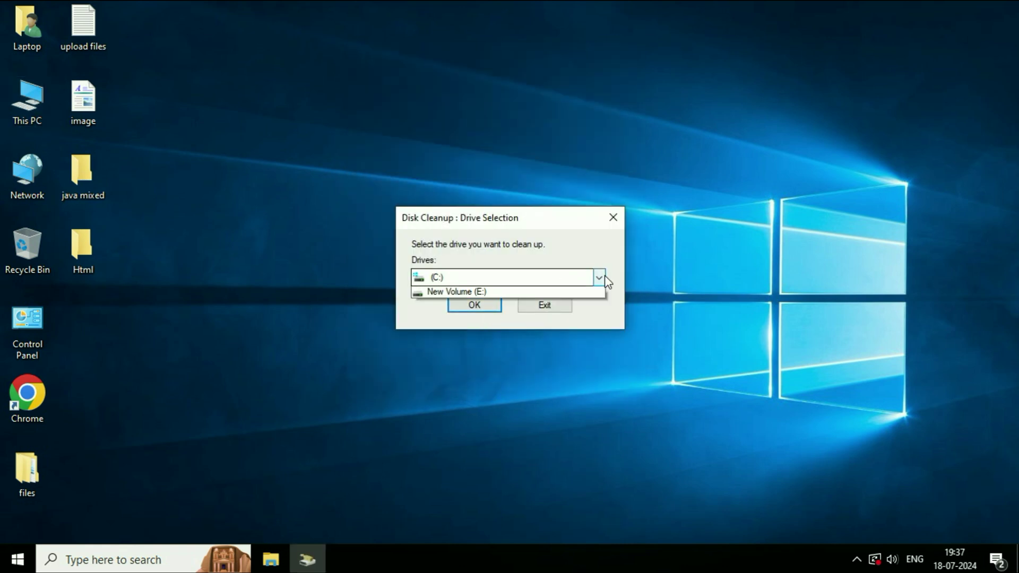
click(510, 289)
click(474, 305)
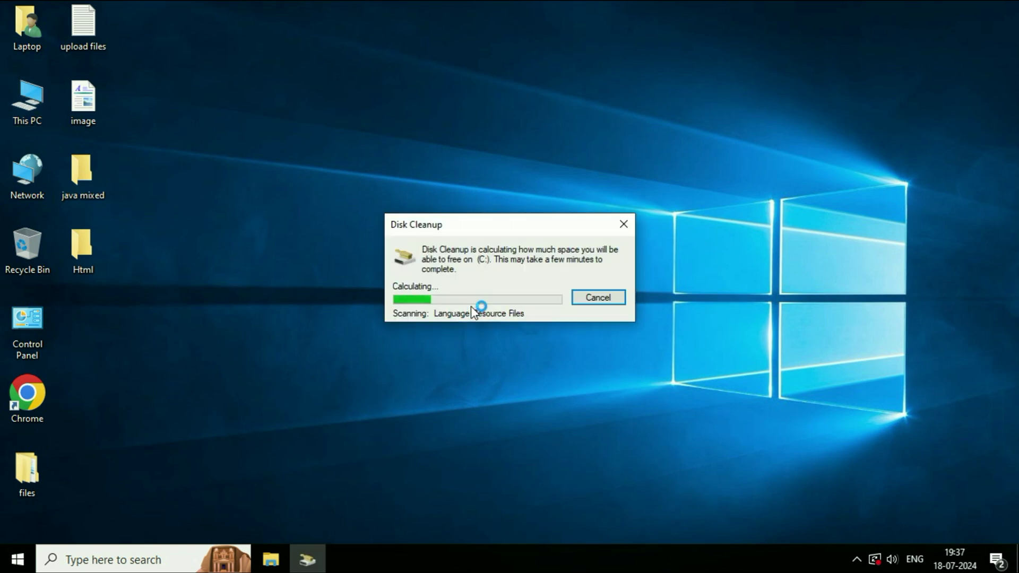
Tick Defender, DirectX Shader Cache, Recycle Bin, Temporary files and others, then permanently delete 111 MB
drag(274, 132, 531, 90)
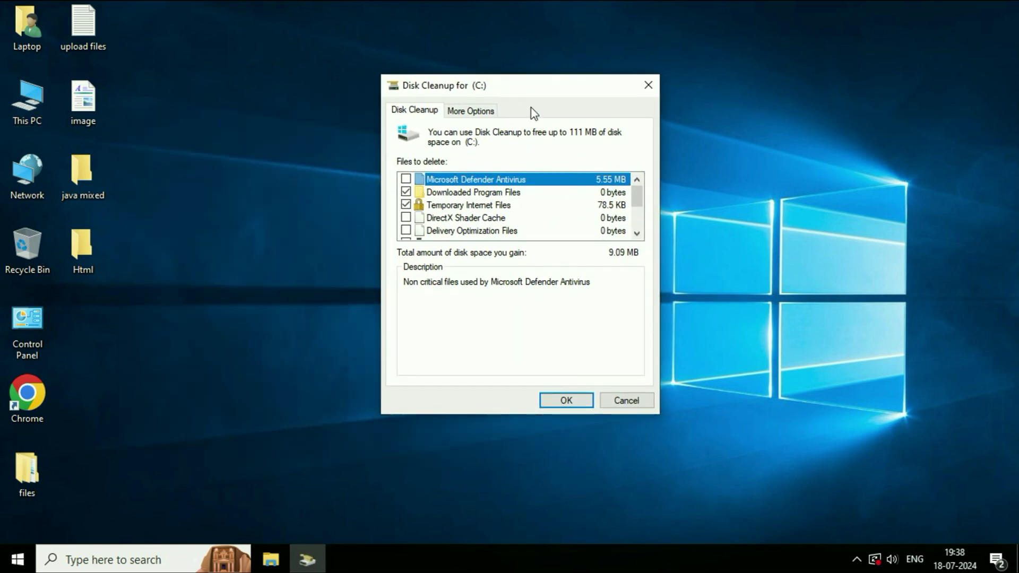
click(406, 180)
click(406, 218)
scroll(414, 222, down, 1)
click(406, 205)
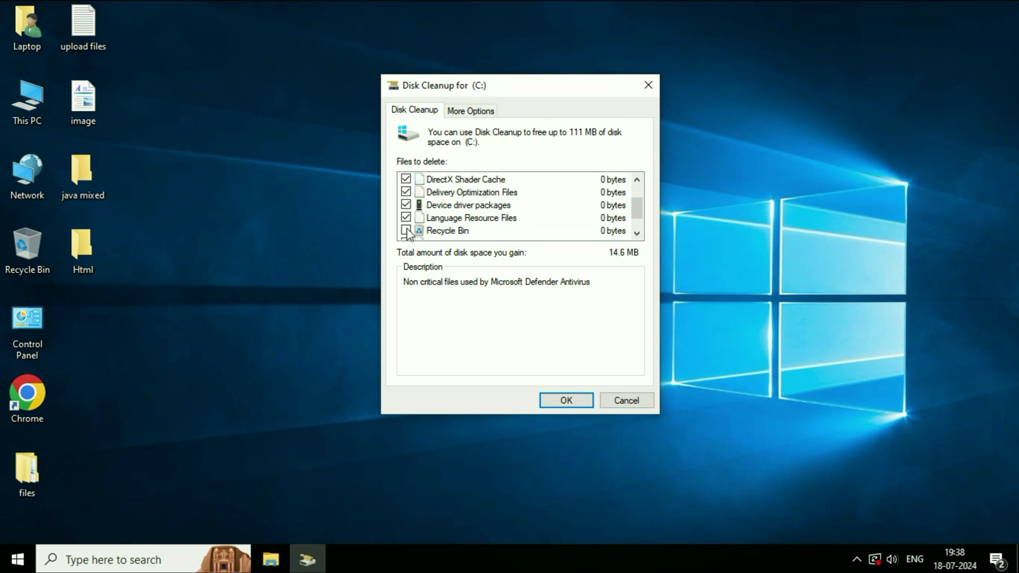
click(406, 231)
scroll(409, 231, down, 1)
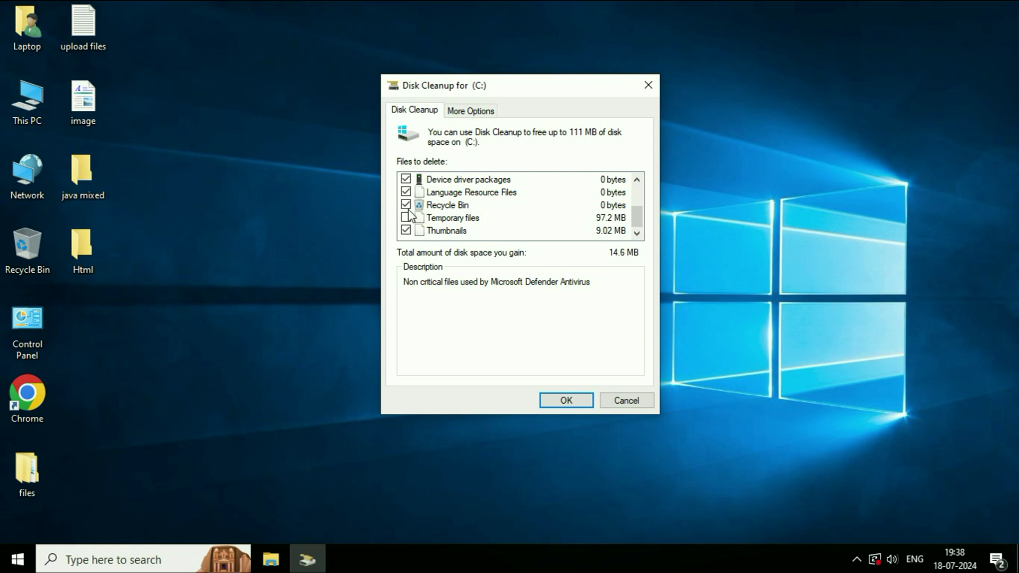
click(406, 217)
scroll(422, 225, up, 2)
scroll(416, 213, down, 2)
scroll(415, 214, up, 2)
click(565, 399)
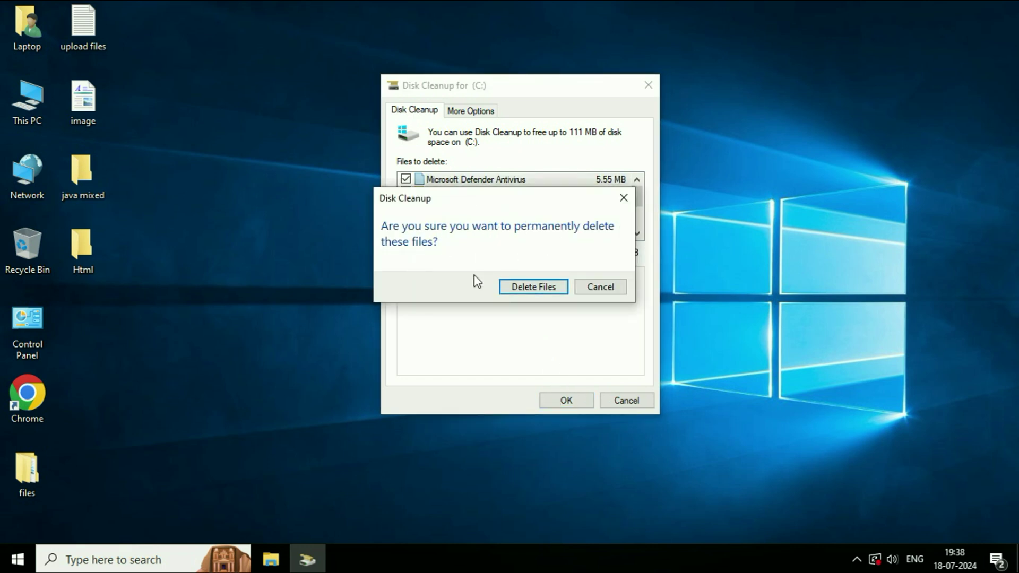
click(556, 295)
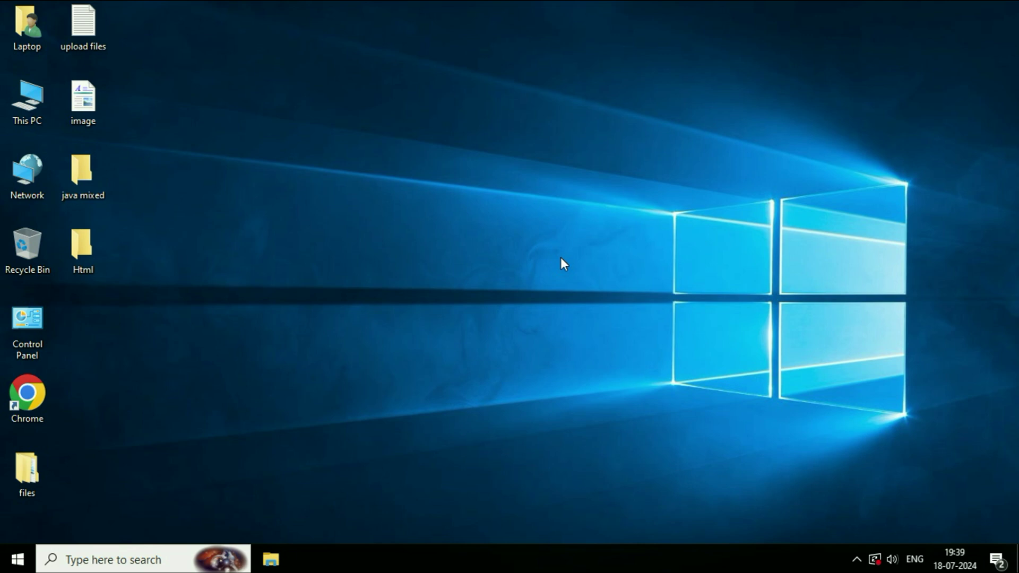
Reopen Settings from the Start menu
click(17, 560)
mouse_move(56, 490)
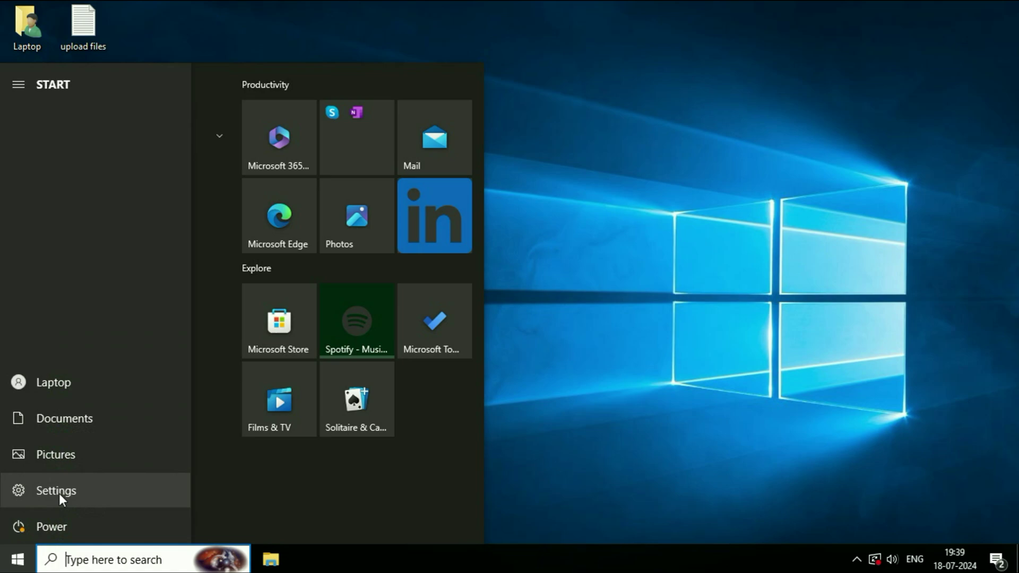
click(63, 493)
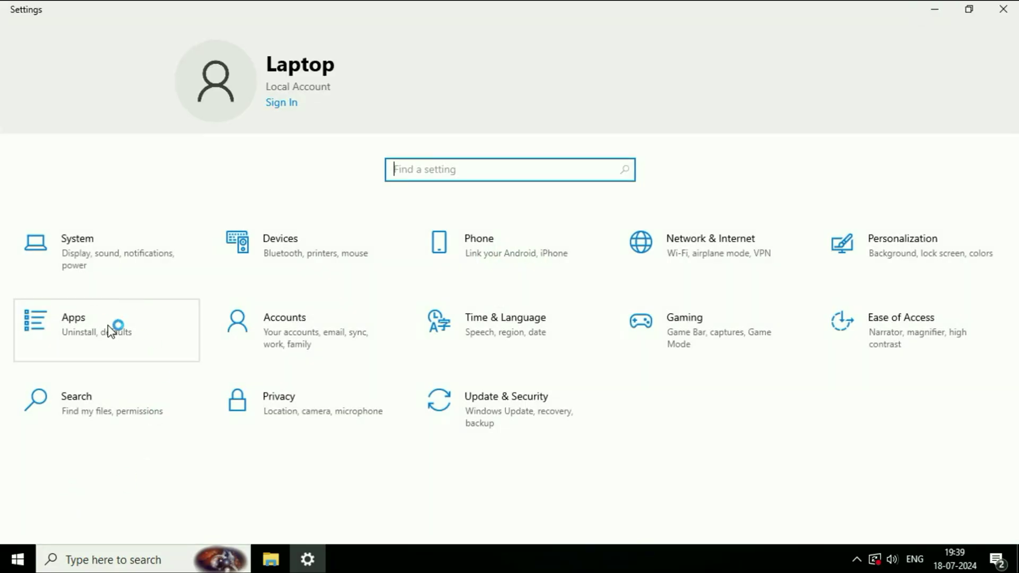
Open Apps & features, expand Adobe Reader 9.4.0, then minimize Settings
click(106, 332)
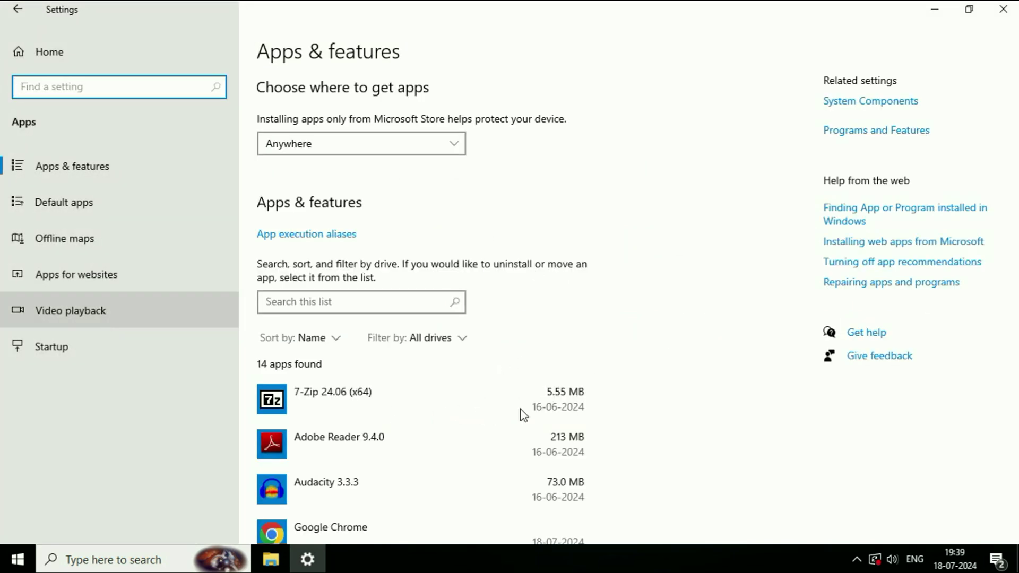
scroll(660, 417, down, 5)
scroll(669, 415, down, 5)
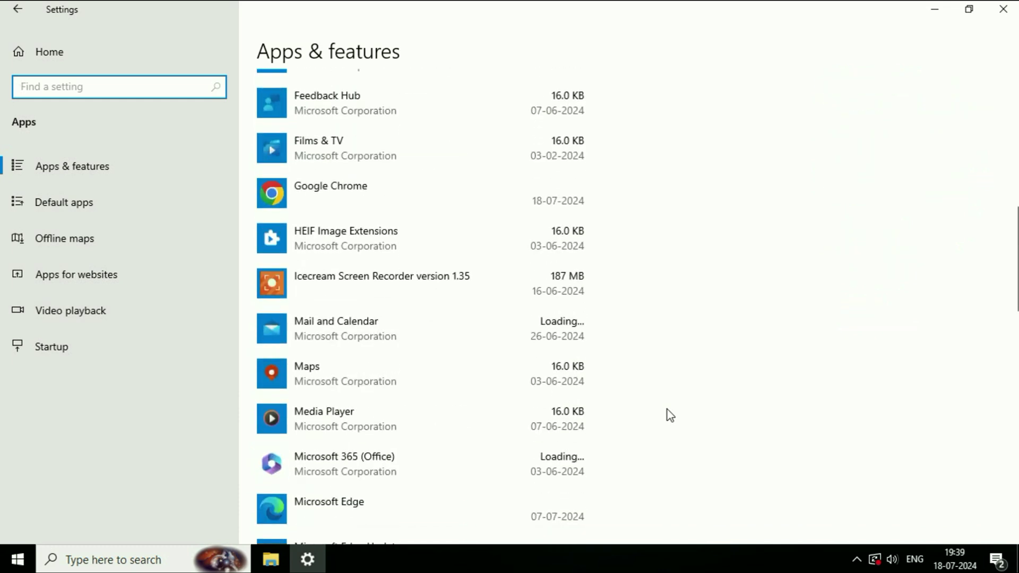
scroll(669, 415, up, 5)
scroll(669, 415, up, 5)
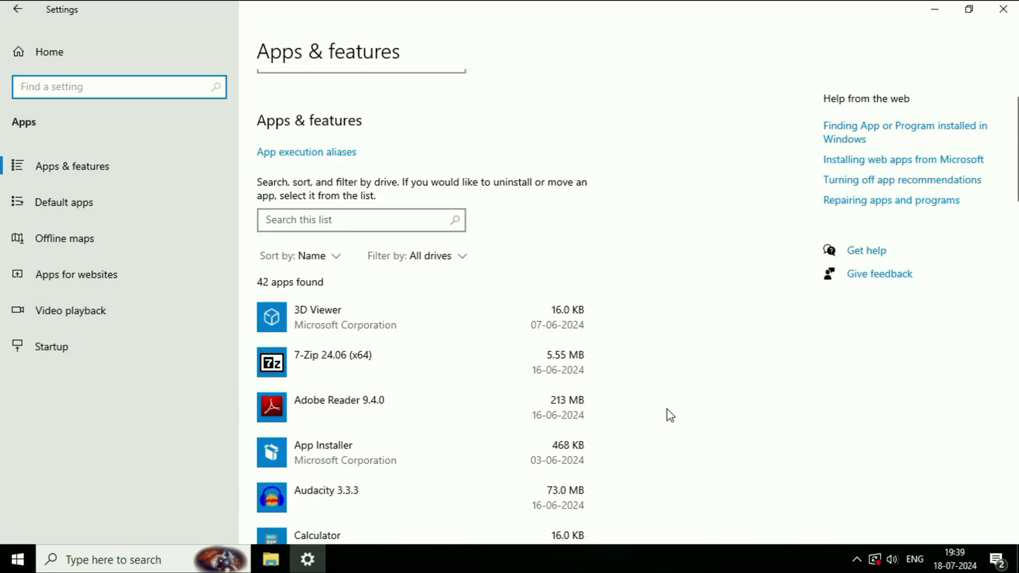
scroll(669, 415, down, 1)
click(415, 322)
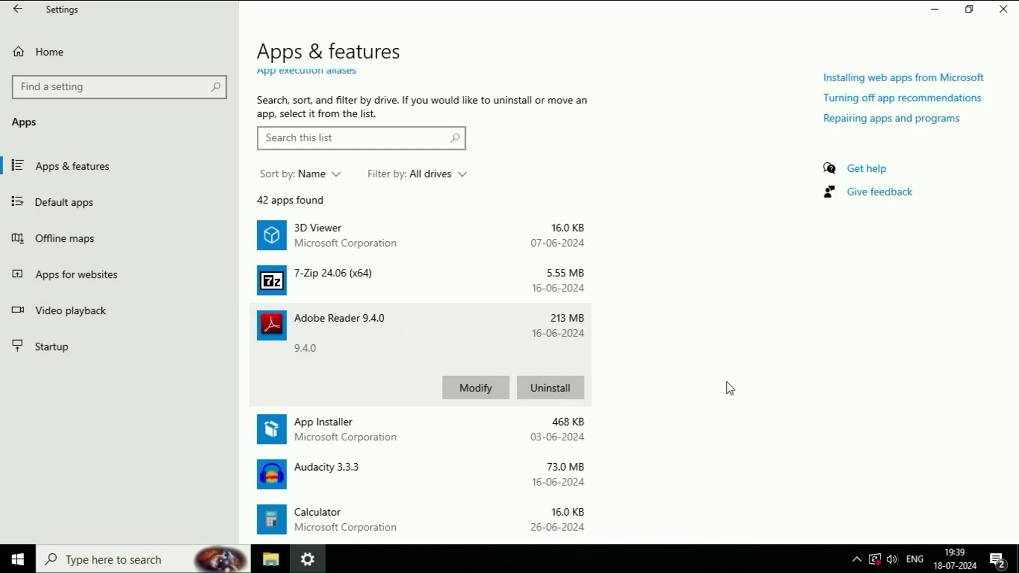
scroll(606, 398, down, 3)
scroll(675, 352, up, 3)
scroll(675, 352, up, 5)
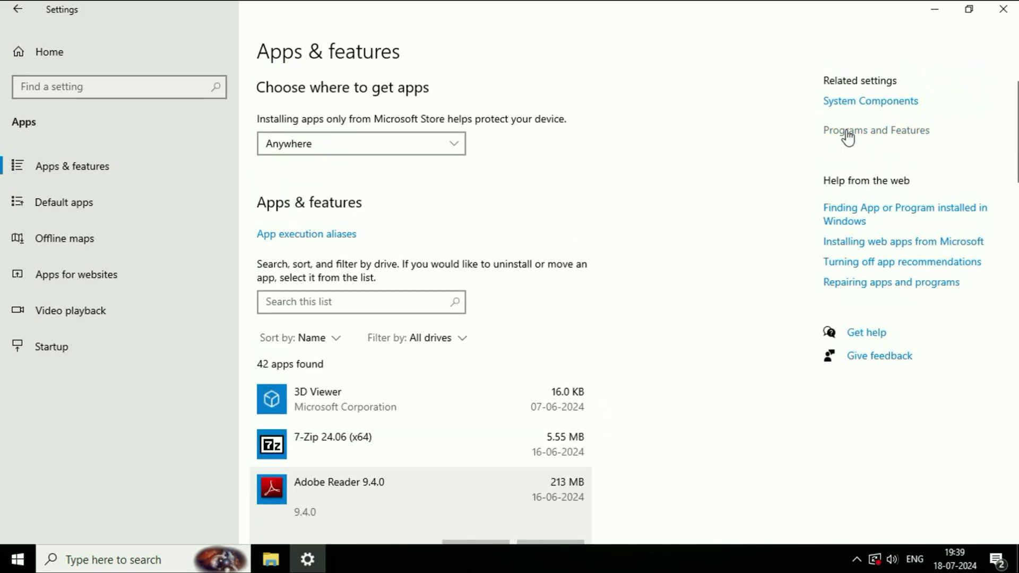
click(934, 10)
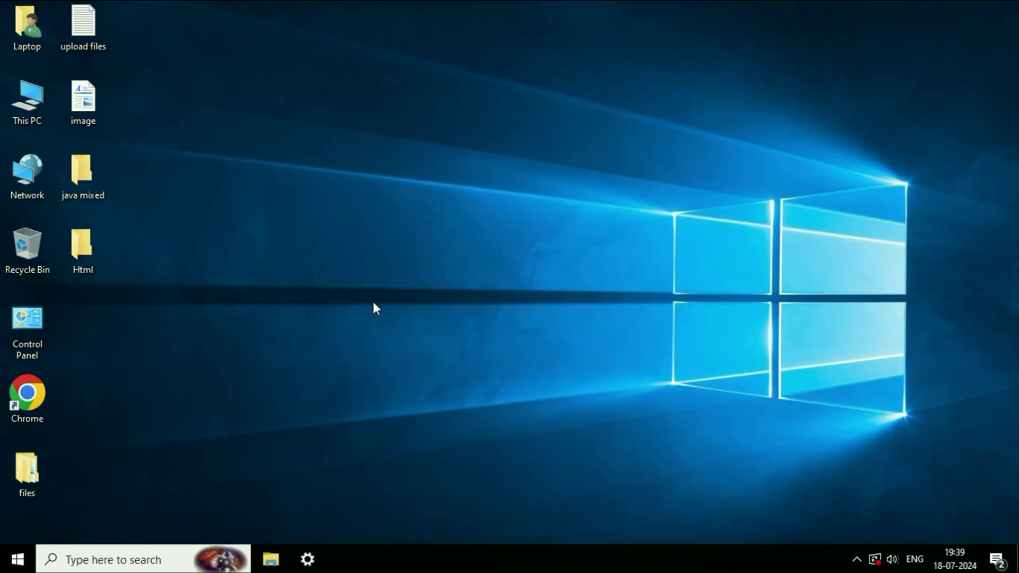